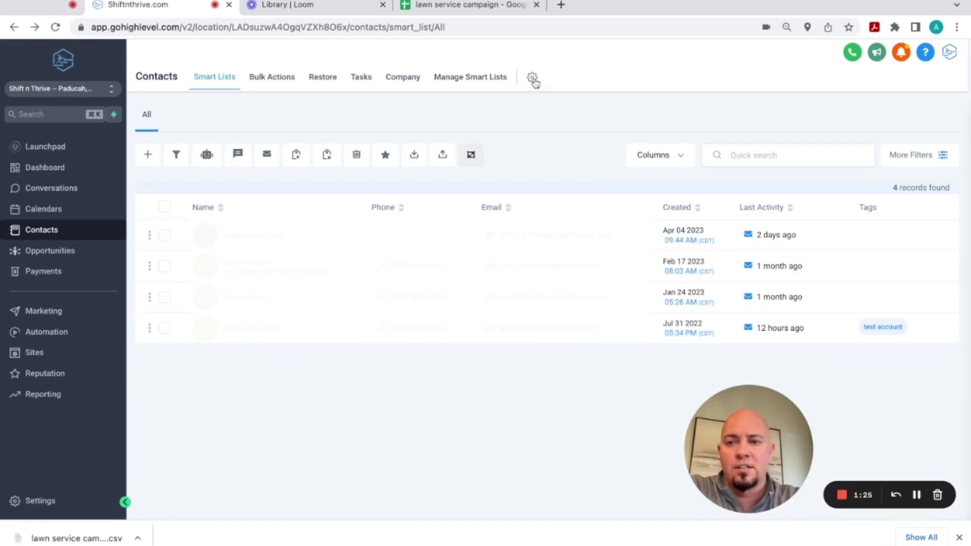
# - Open the custom fields settings for contacts and look through the list of all fields
pyautogui.click(533, 77)
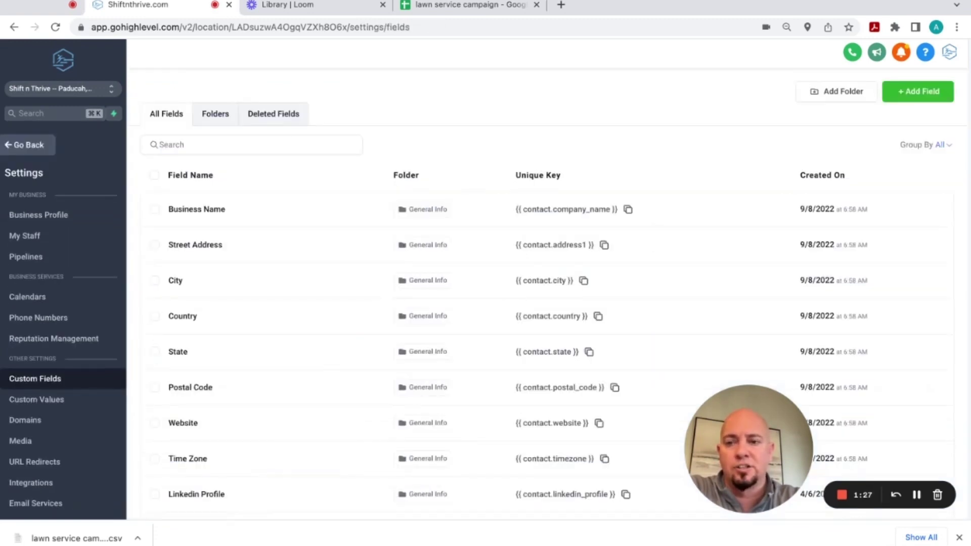
pyautogui.scroll(-3, 345, 335)
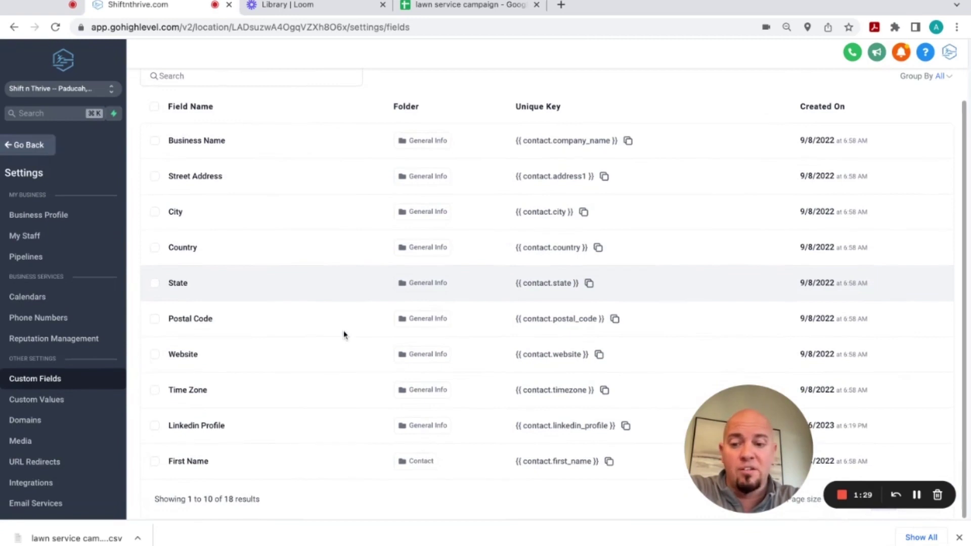
pyautogui.scroll(3, 344, 318)
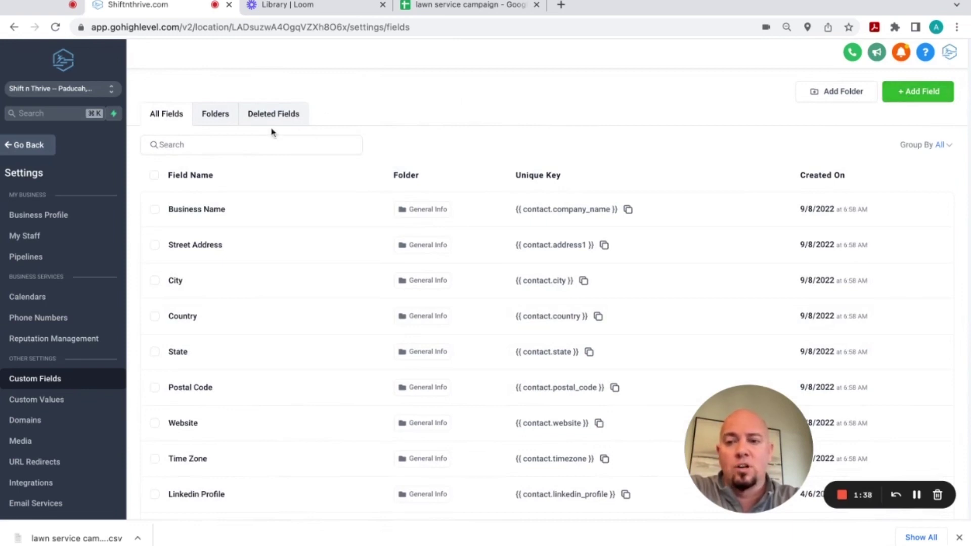
# - Review the fields stored in the Contact, General Info and Additional Info folders
pyautogui.click(223, 119)
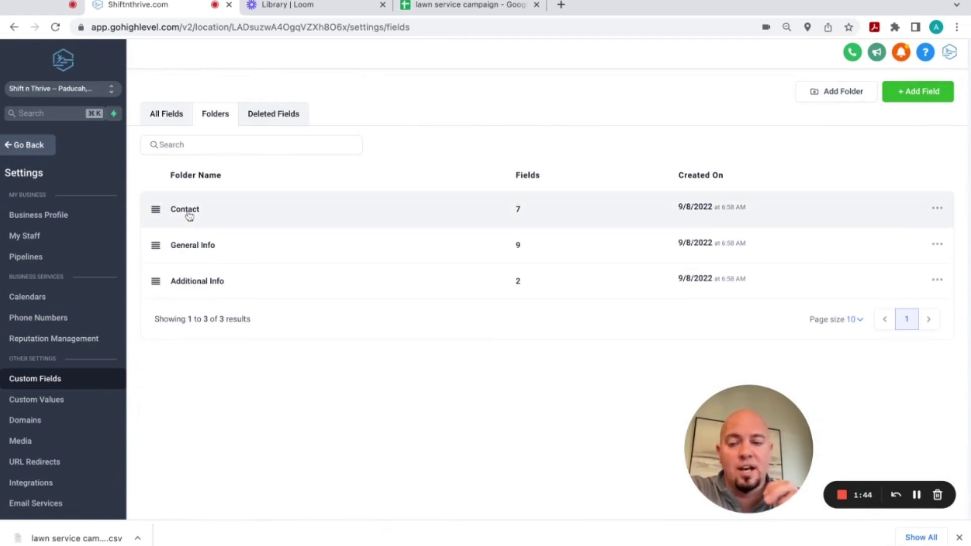
pyautogui.click(185, 209)
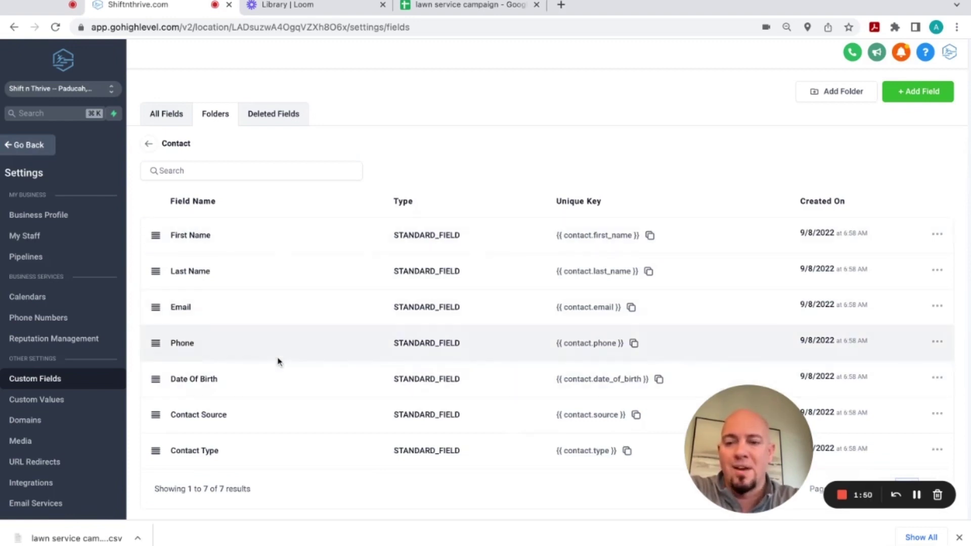
pyautogui.click(148, 143)
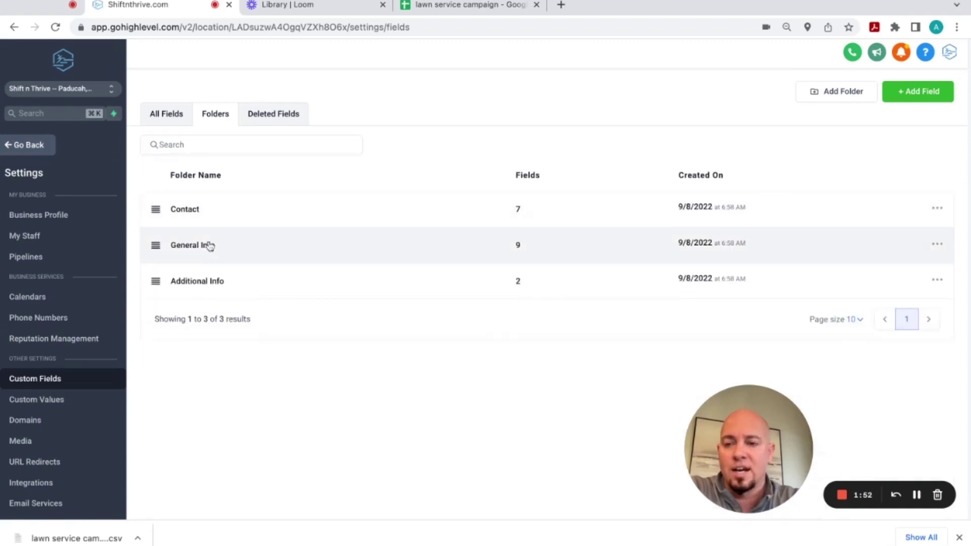
pyautogui.click(207, 245)
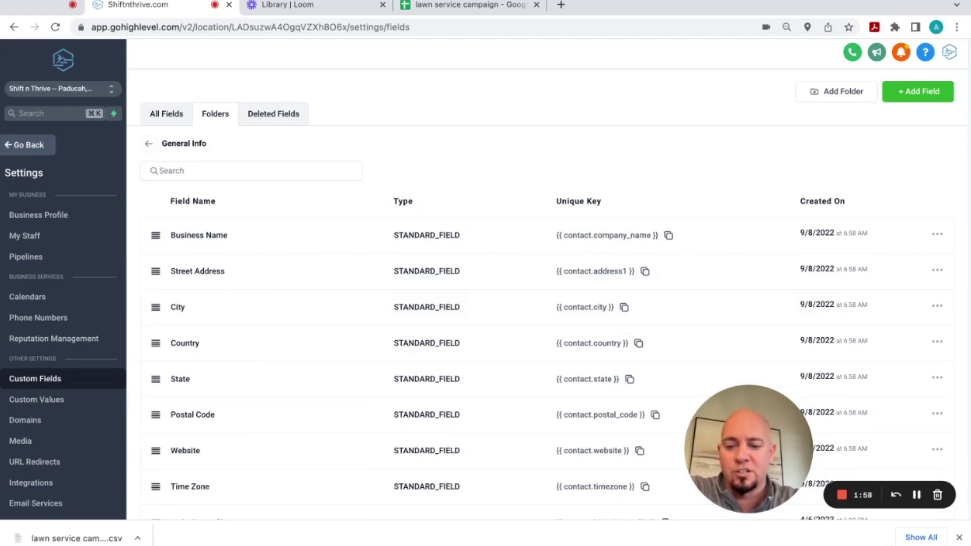
pyautogui.click(206, 283)
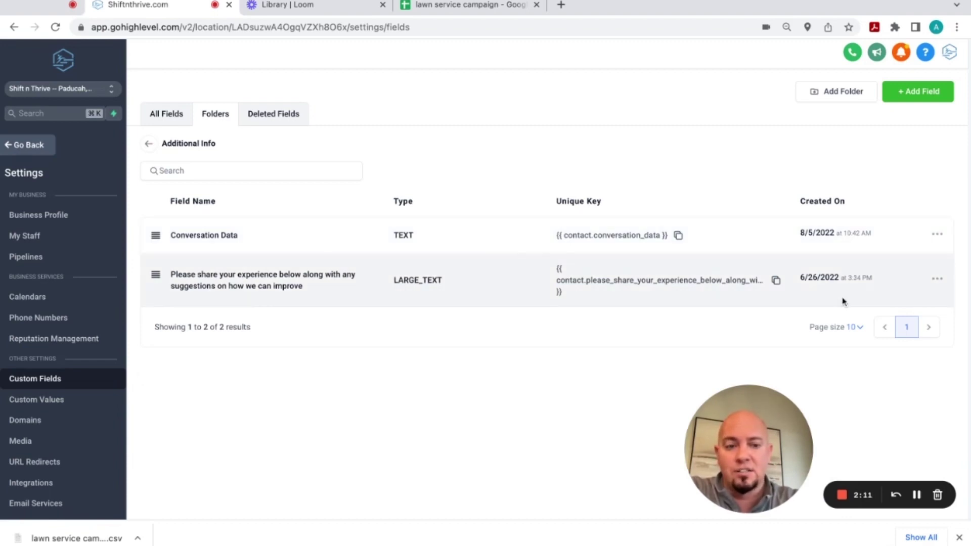
# - Inspect the edit settings of the multi-line "Please share your experience" field, including its name, group and placeholder, and close them without saving
pyautogui.click(937, 277)
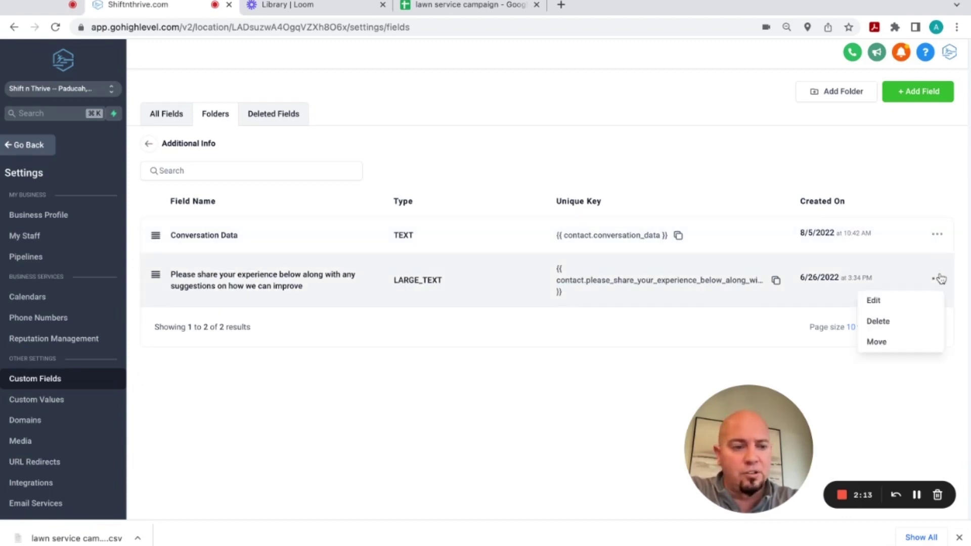
pyautogui.click(912, 299)
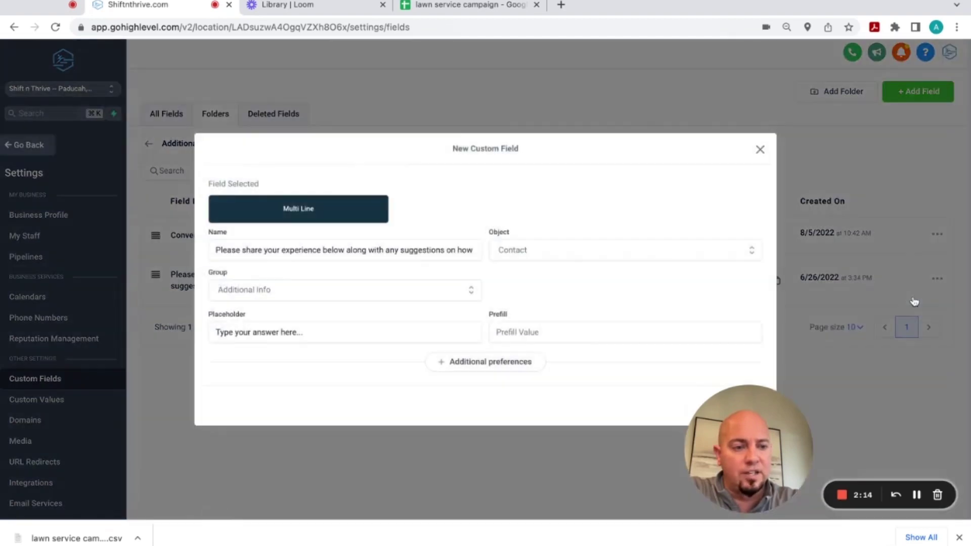
pyautogui.click(446, 254)
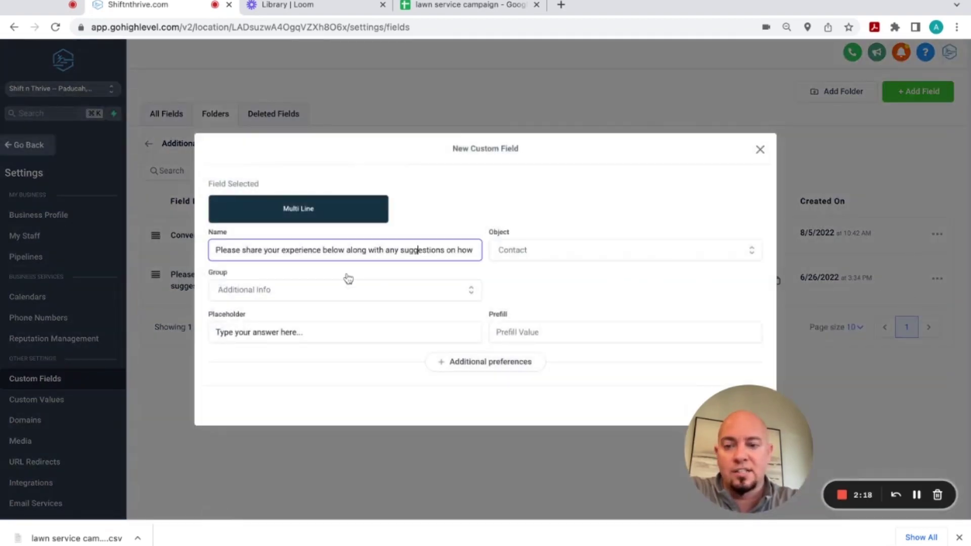
pyautogui.click(331, 290)
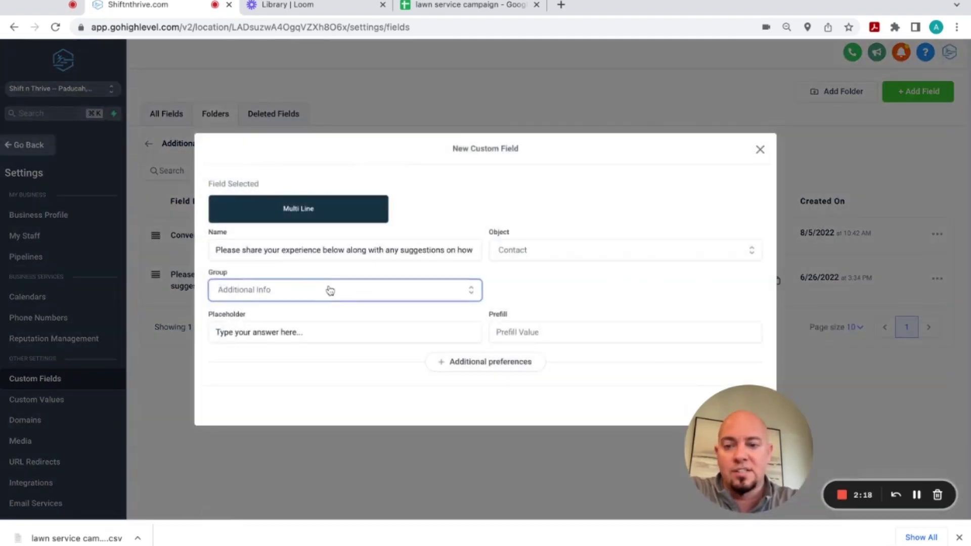
pyautogui.click(357, 331)
pyautogui.click(757, 151)
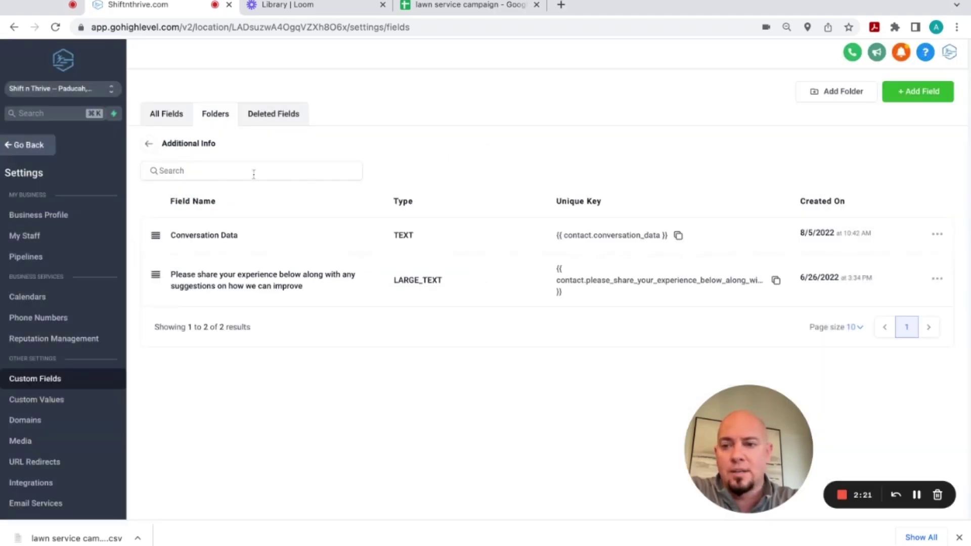
# - Check the audit log of deleted custom fields and return to the list of all fields
pyautogui.click(292, 127)
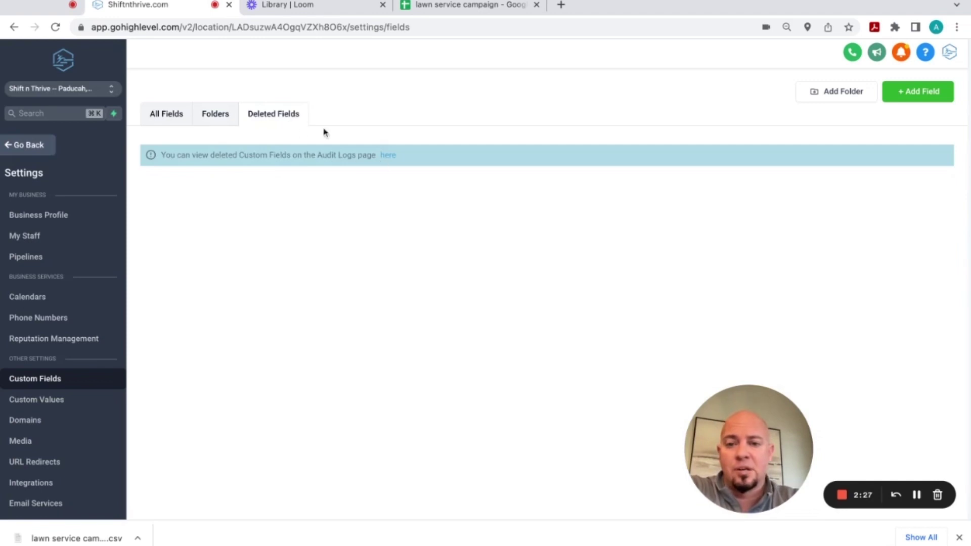
pyautogui.click(388, 156)
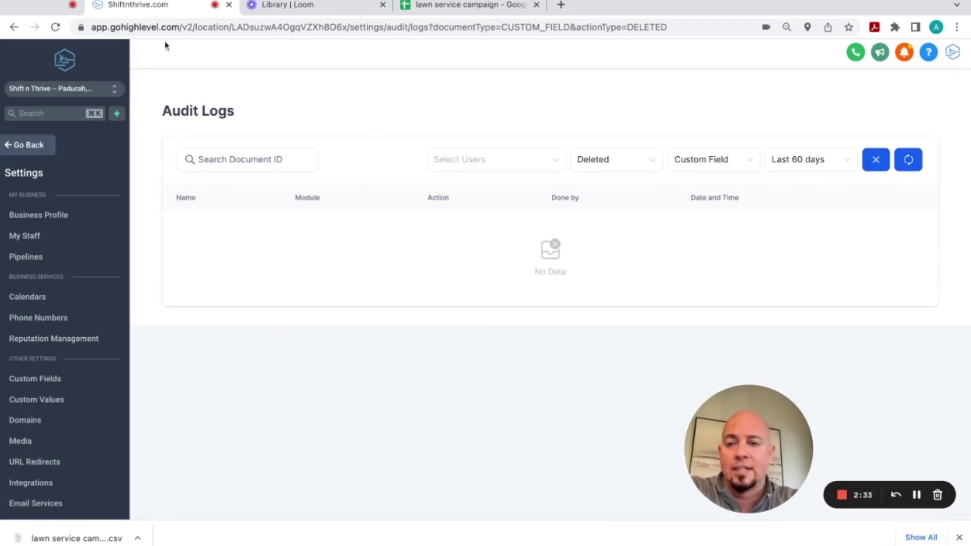
pyautogui.click(15, 27)
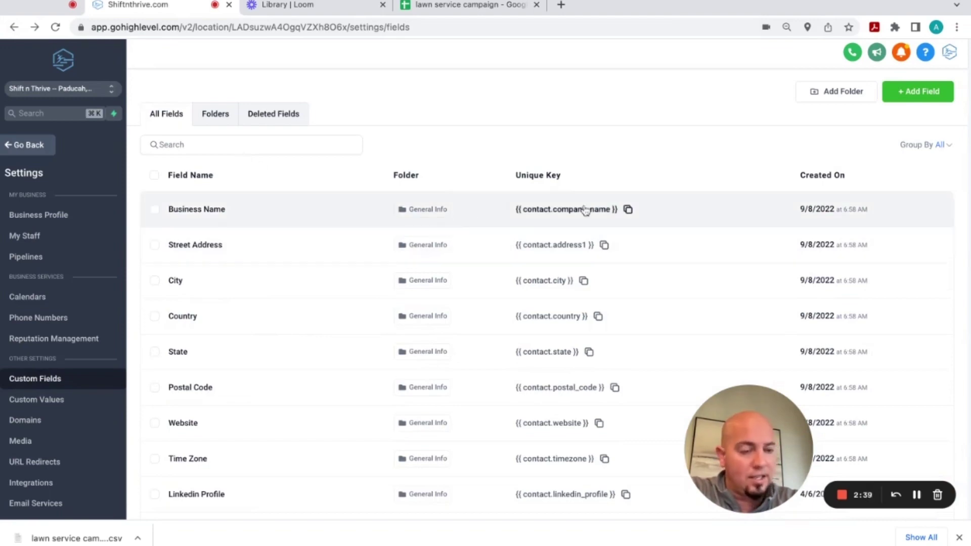
# - Start a new custom field of the Single Line type and name it Title
pyautogui.click(905, 99)
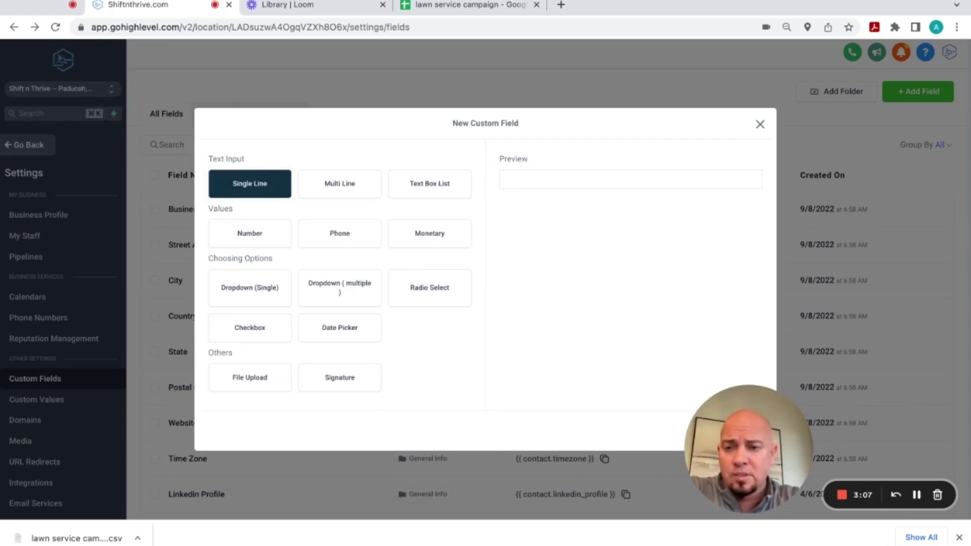
pyautogui.click(250, 183)
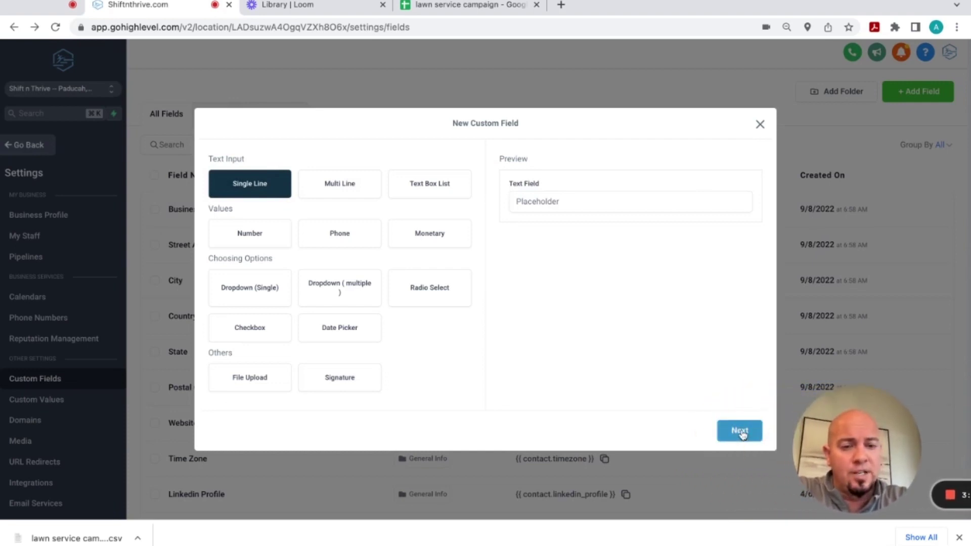
pyautogui.click(740, 432)
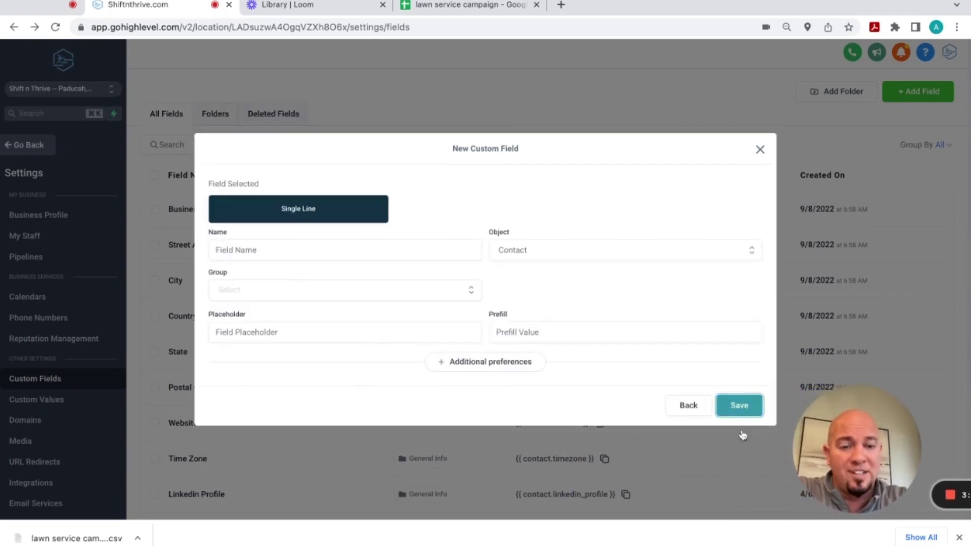
pyautogui.click(361, 250)
pyautogui.write('Title')
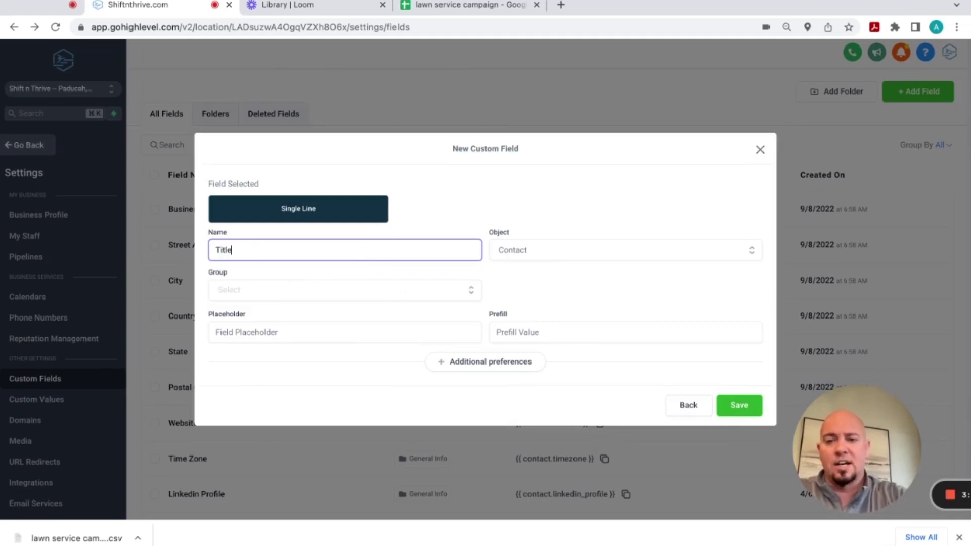
# - Keep the Title field's object as Contact, assign it to the Contact group, save it and check the field list
pyautogui.click(520, 251)
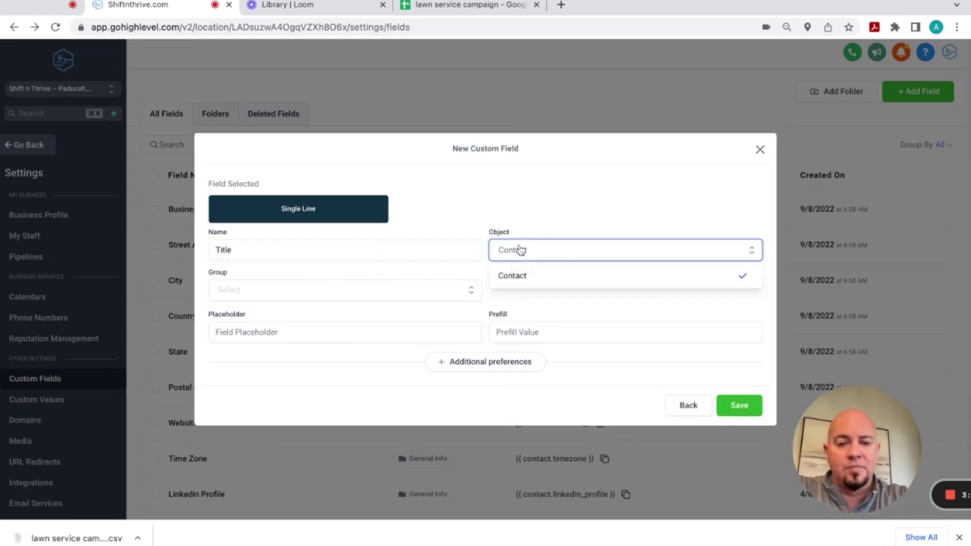
pyautogui.click(525, 224)
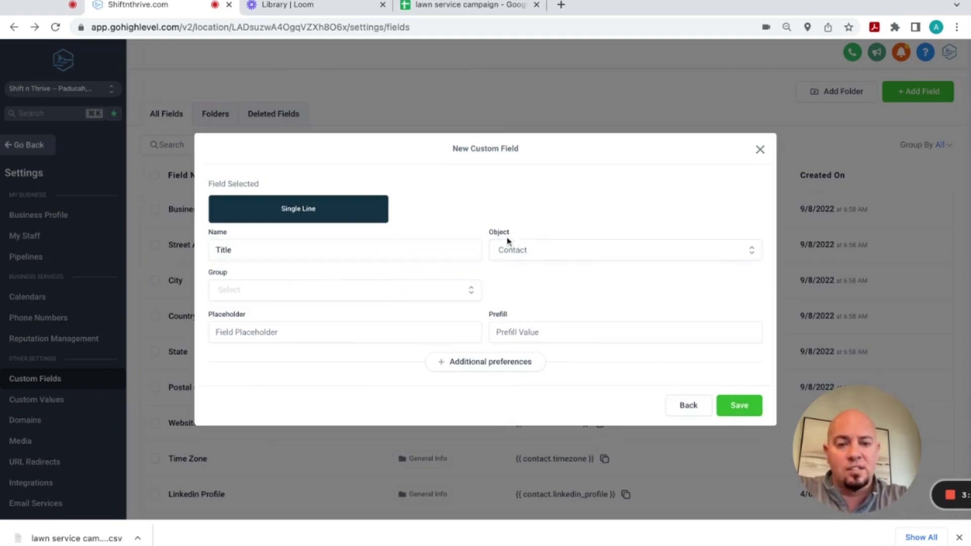
pyautogui.click(331, 297)
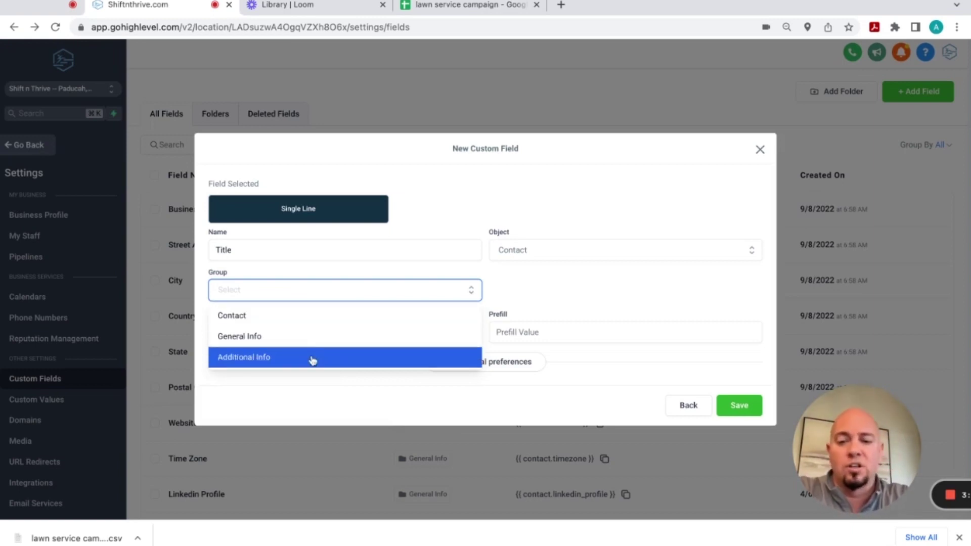
pyautogui.click(308, 319)
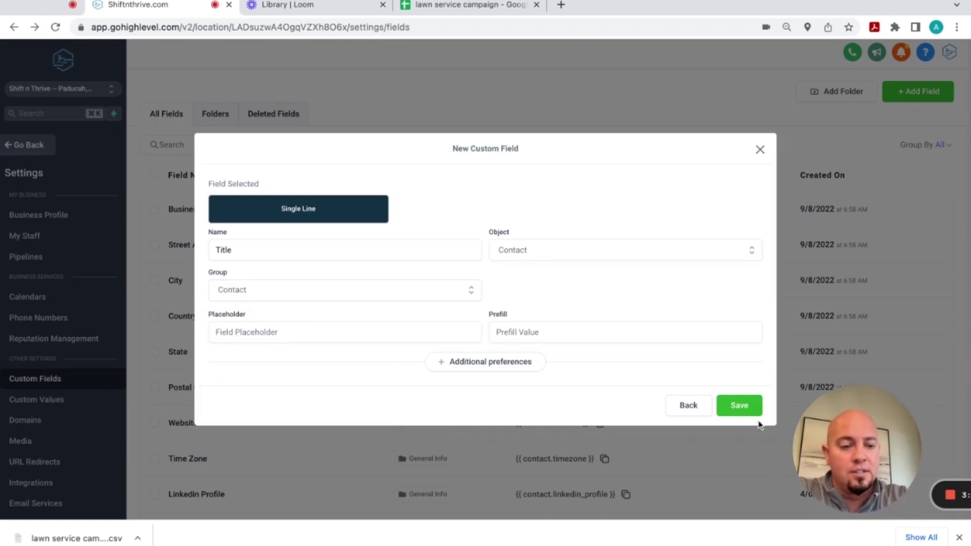
pyautogui.click(739, 405)
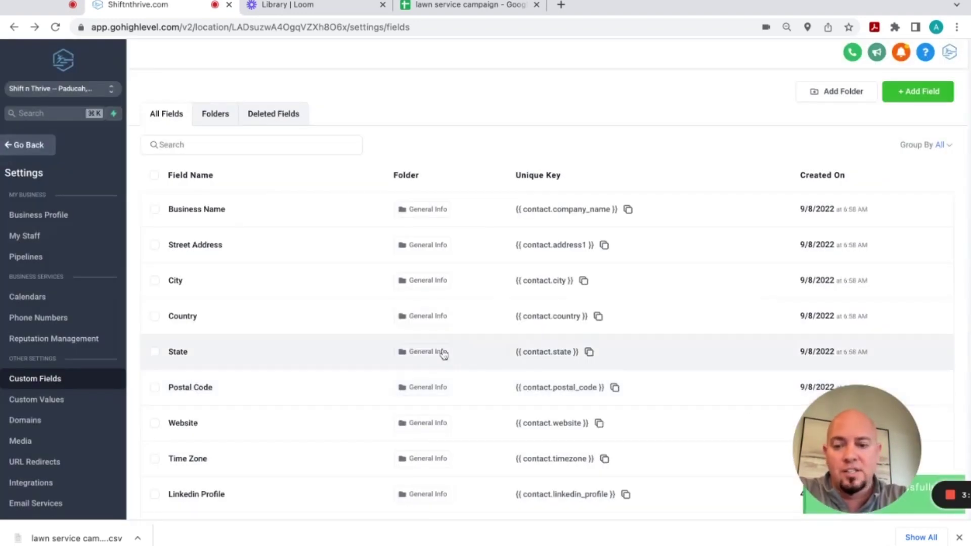
pyautogui.scroll(-3, 442, 353)
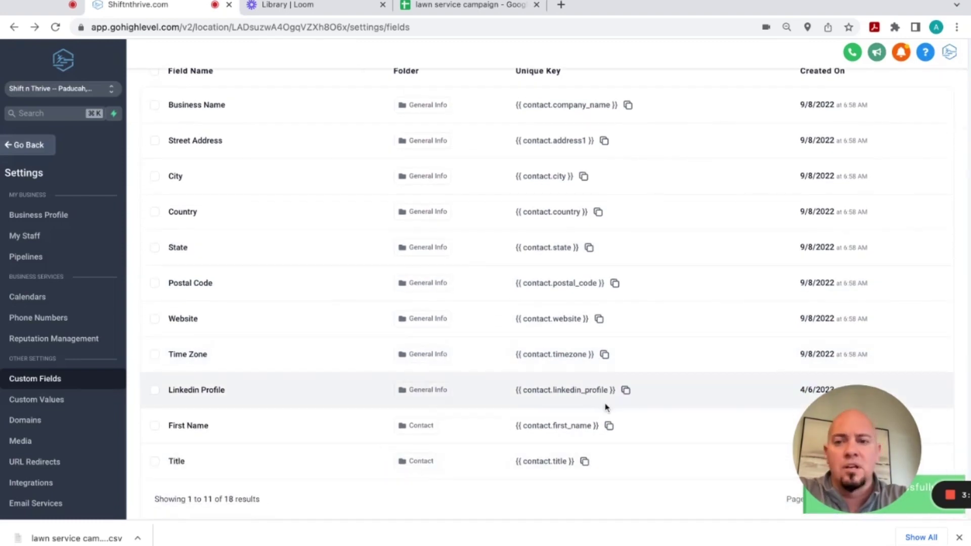
pyautogui.scroll(3, 607, 405)
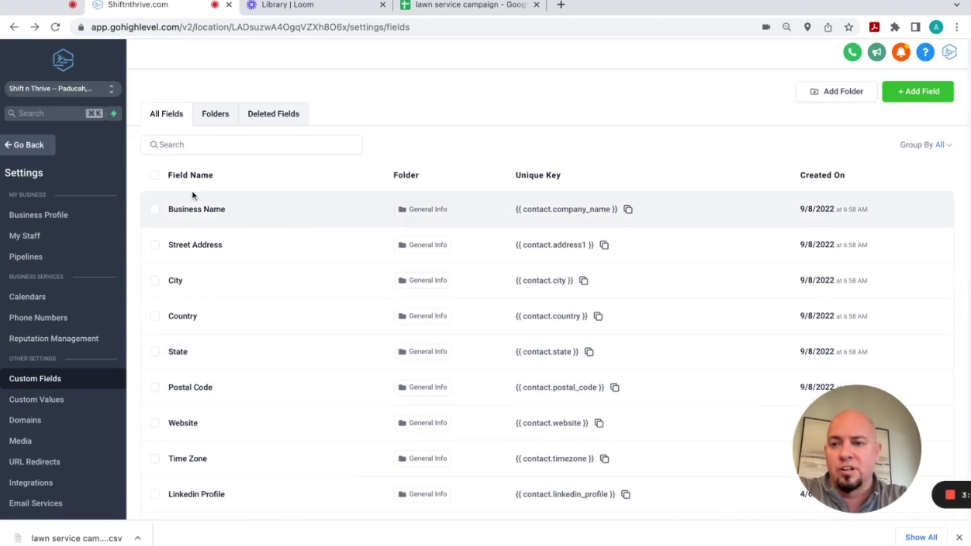
# - Return to the contacts list, upload "lawn service campaign - Sheet1.csv" for import and proceed to column mapping
pyautogui.click(28, 147)
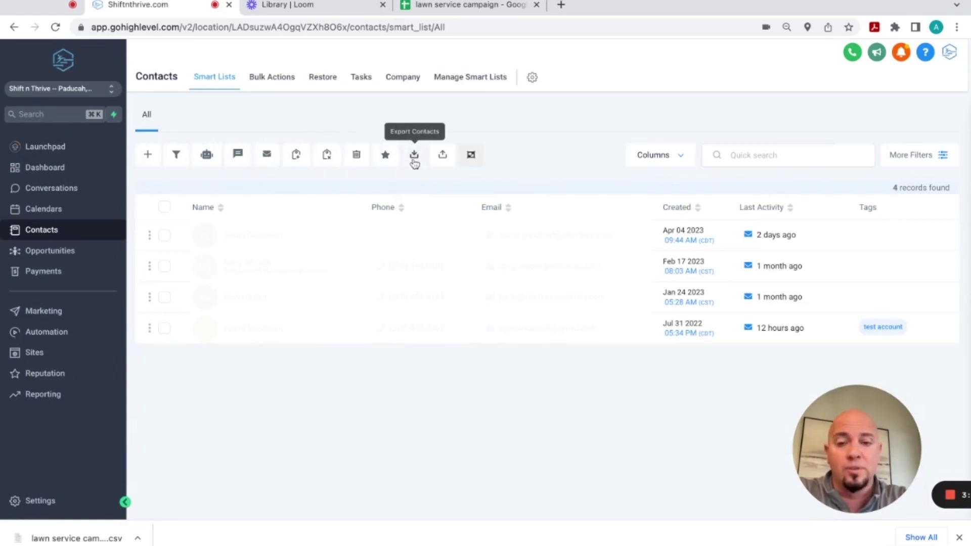
pyautogui.click(443, 157)
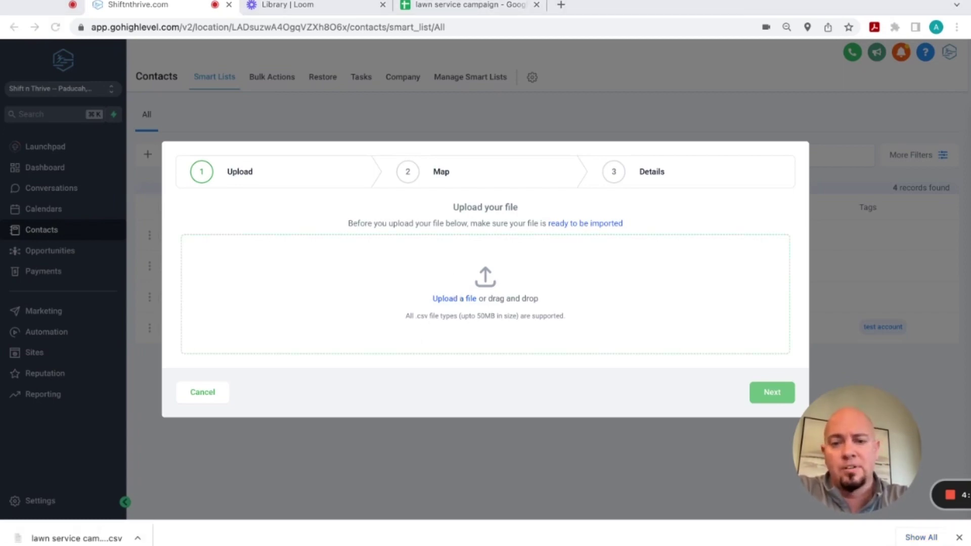
pyautogui.press('Return')
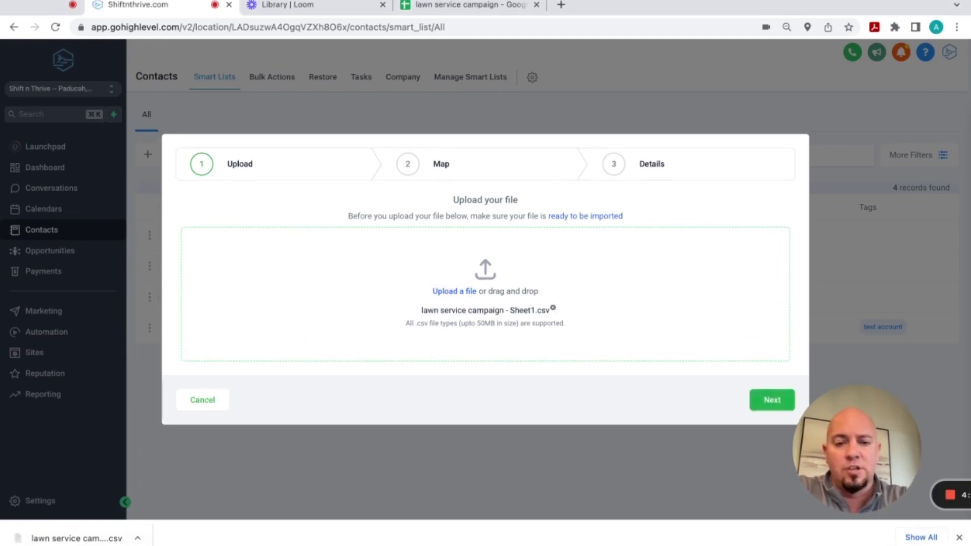
pyautogui.click(778, 402)
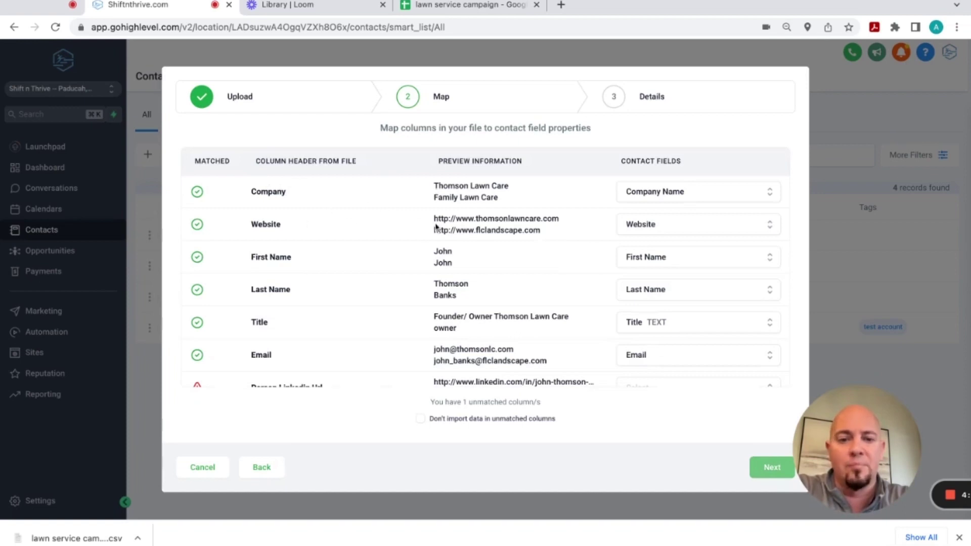
# - Map the unmatched Person Linkedin Url column to the Linkedin Profile contact field and proceed to the final import details
pyautogui.scroll(-2, 409, 348)
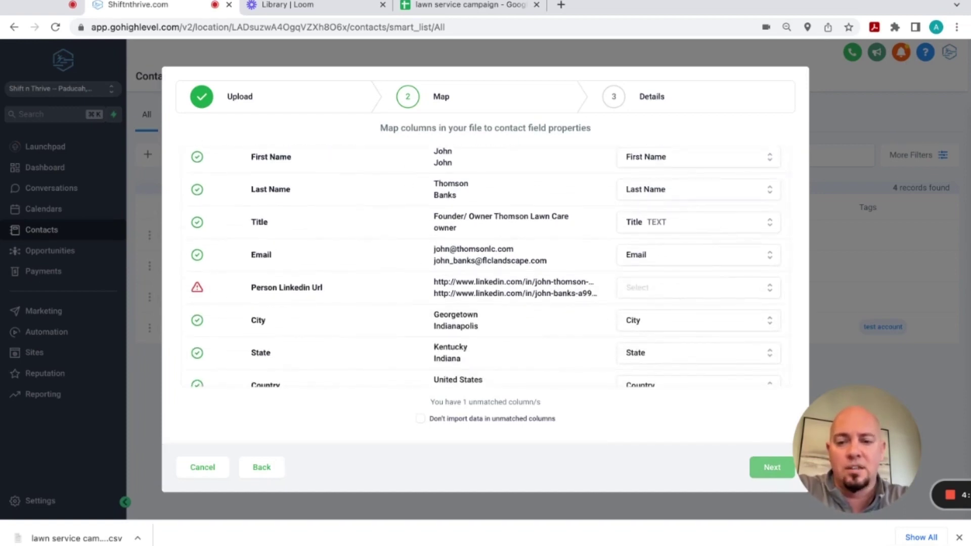
pyautogui.click(648, 298)
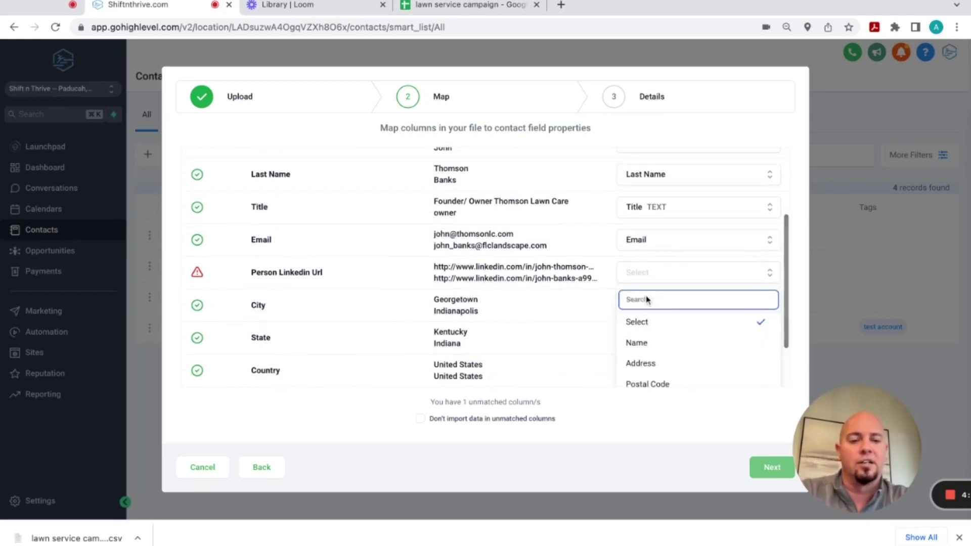
pyautogui.scroll(-2, 650, 340)
pyautogui.scroll(1, 653, 317)
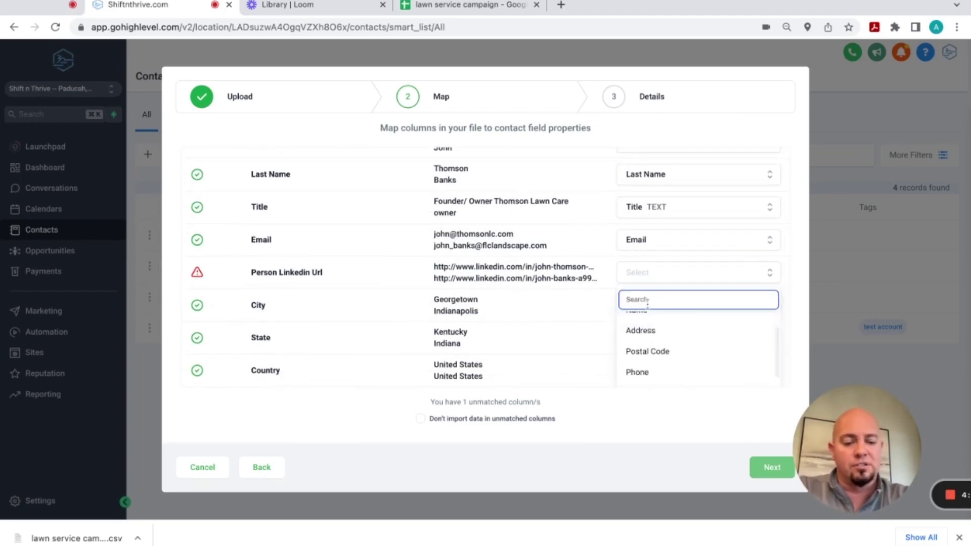
pyautogui.write('link')
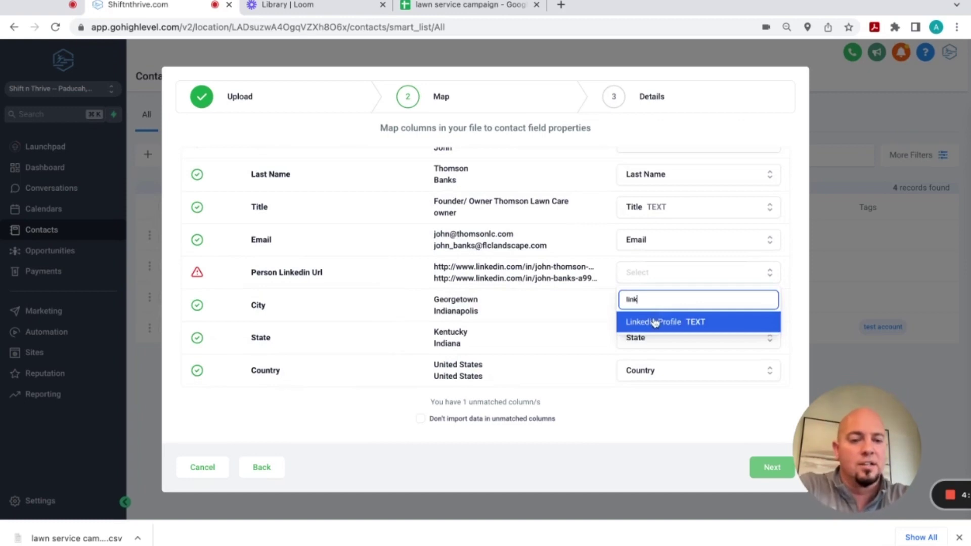
pyautogui.click(654, 321)
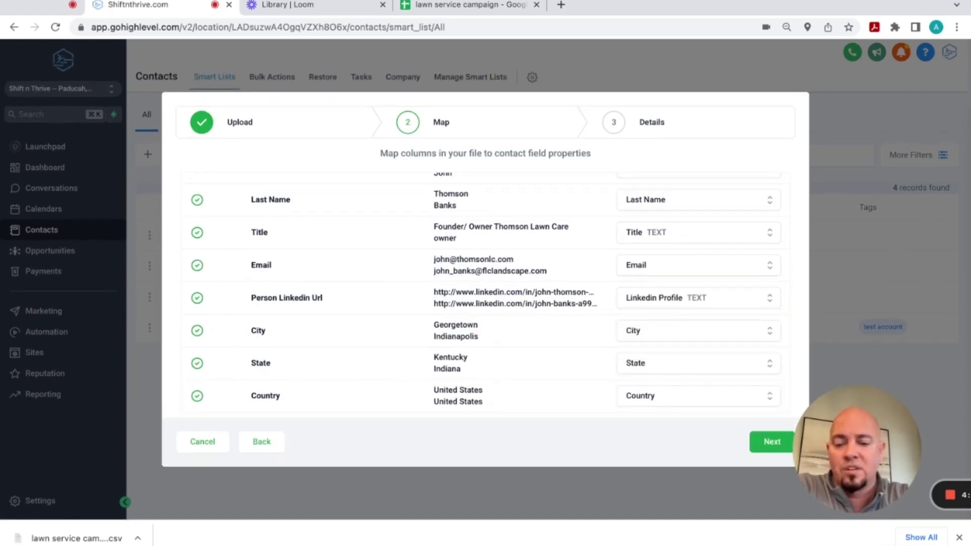
pyautogui.click(772, 450)
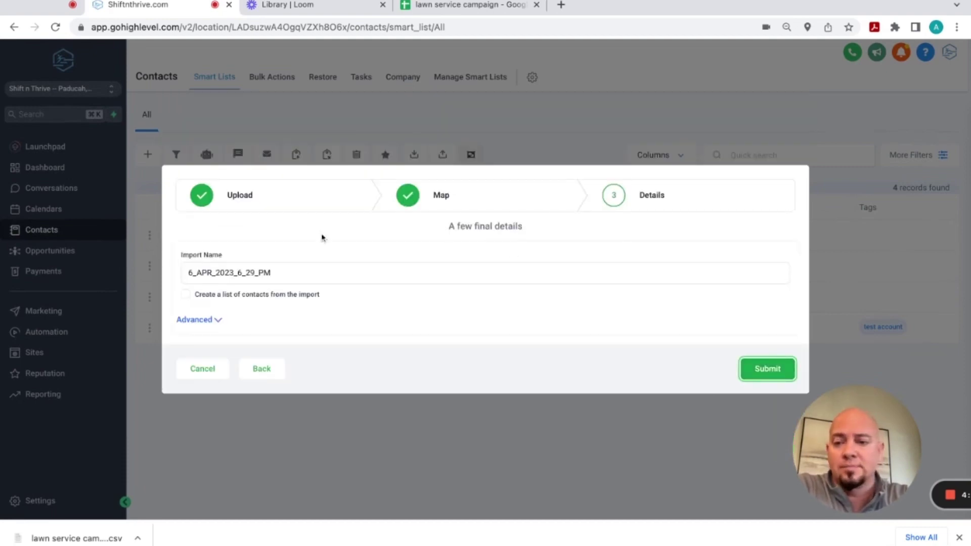
# - Name the import "Lawn Service Campaign Upload", create a contact list from it, and keep Email as the primary match in the advanced options
pyautogui.moveTo(276, 272); pyautogui.dragTo(234, 273)
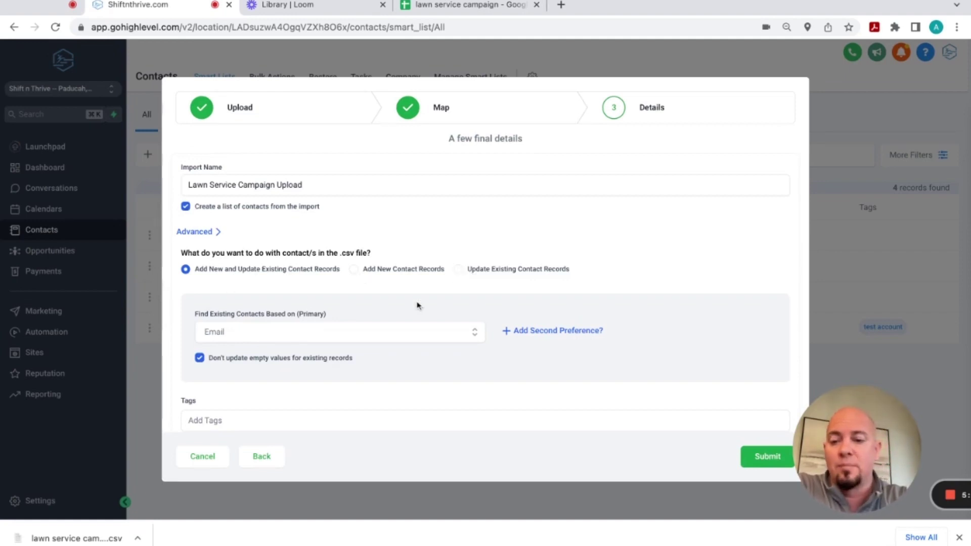
pyautogui.click(400, 330)
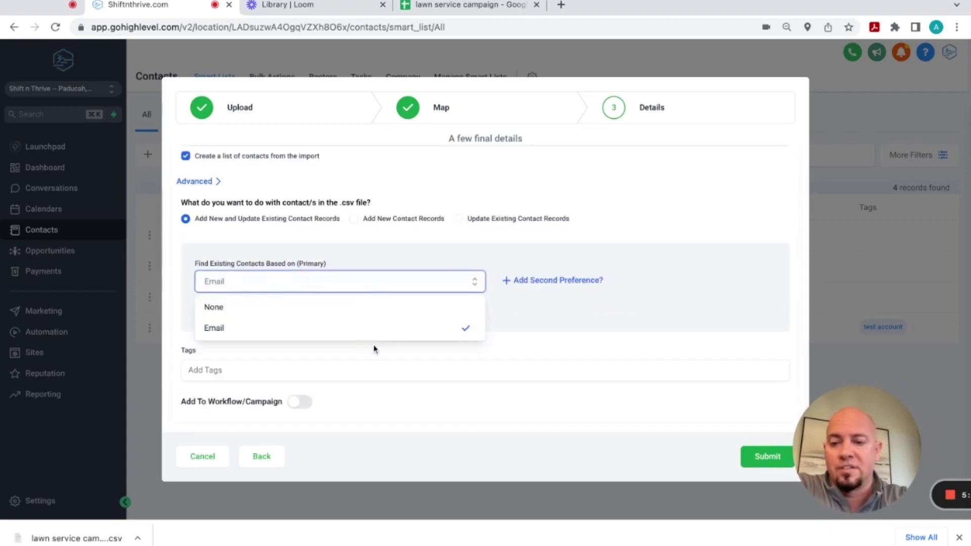
pyautogui.click(374, 350)
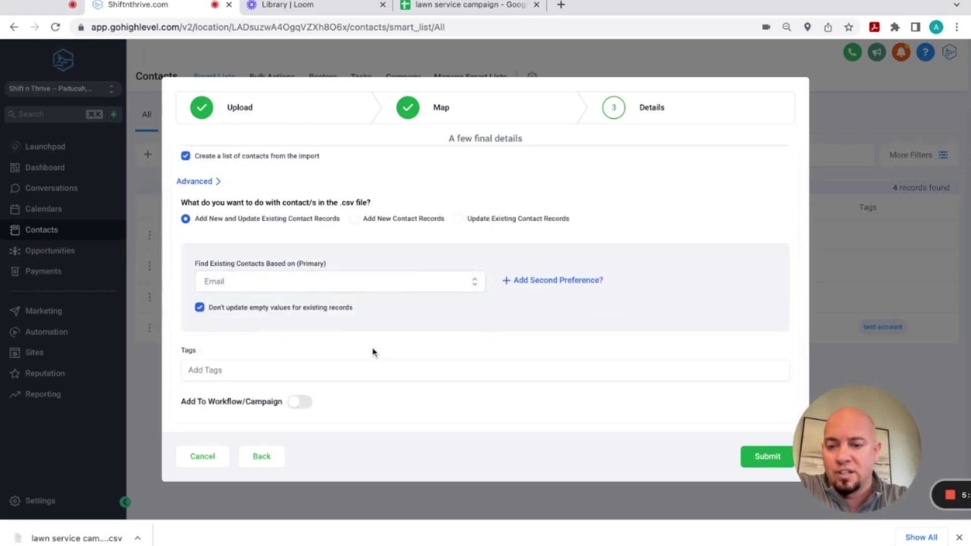
# - Tag the imported contacts with "lawn service", submit the import and dismiss the import dialog
pyautogui.click(344, 373)
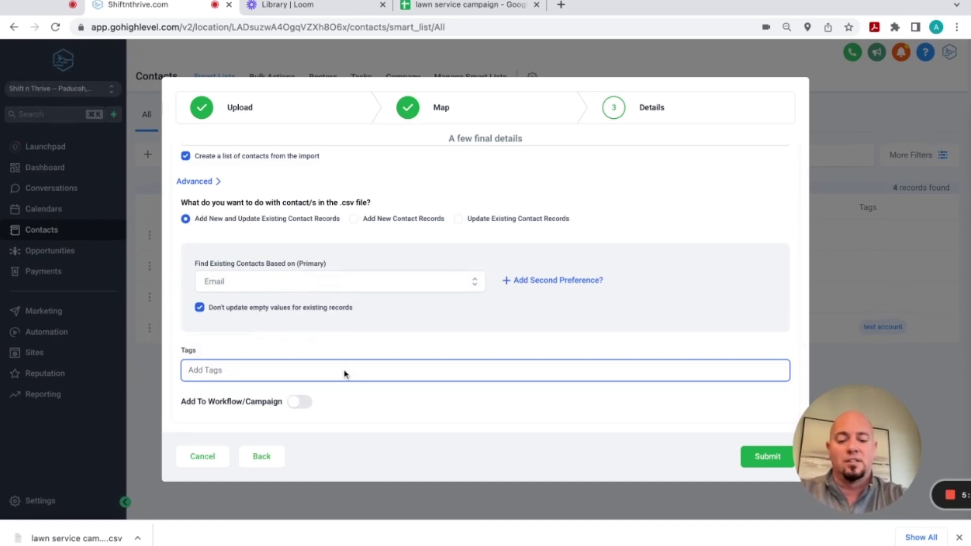
pyautogui.write('Lawn service')
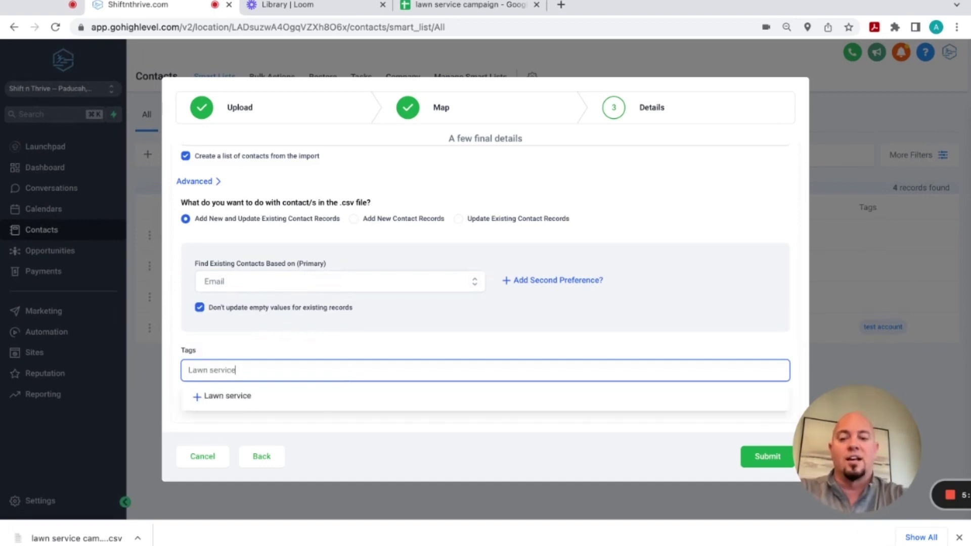
pyautogui.press('Return')
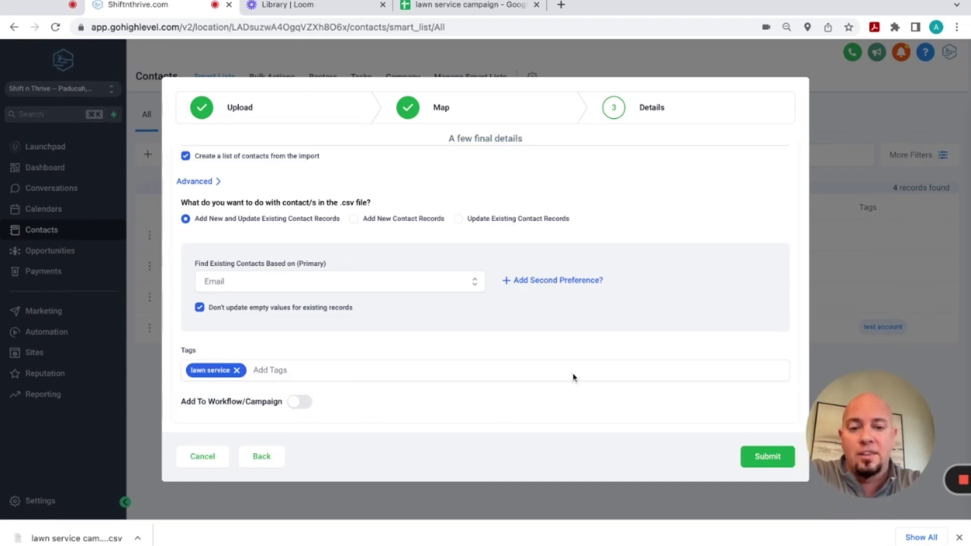
pyautogui.click(755, 458)
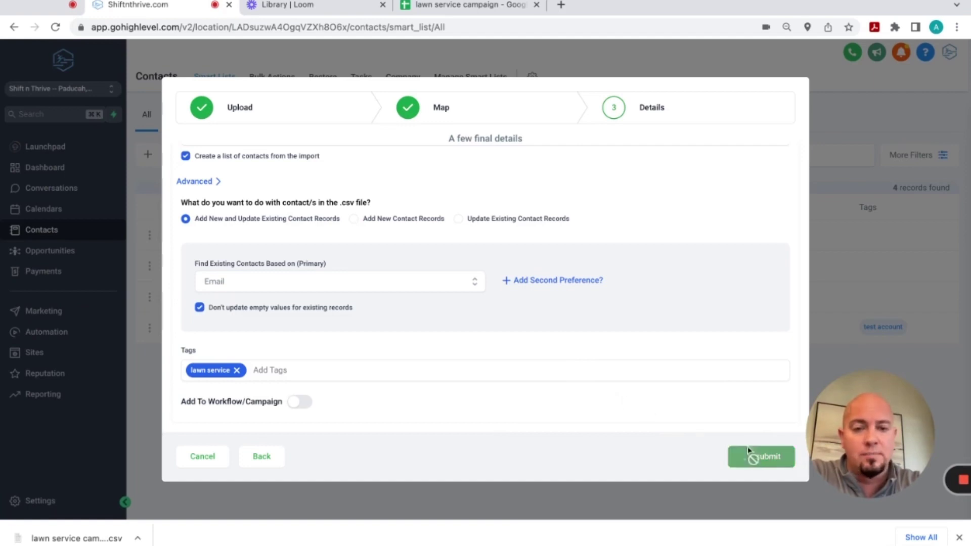
pyautogui.click(791, 212)
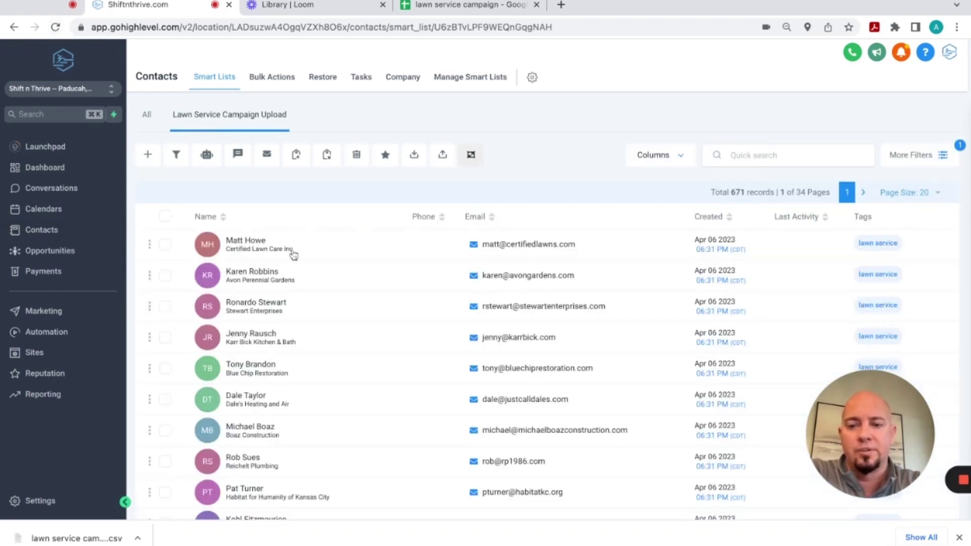
# - Look through the imported contacts and their tags in the Lawn Service Campaign Upload list
pyautogui.scroll(-3, 325, 293)
pyautogui.scroll(-7, 325, 297)
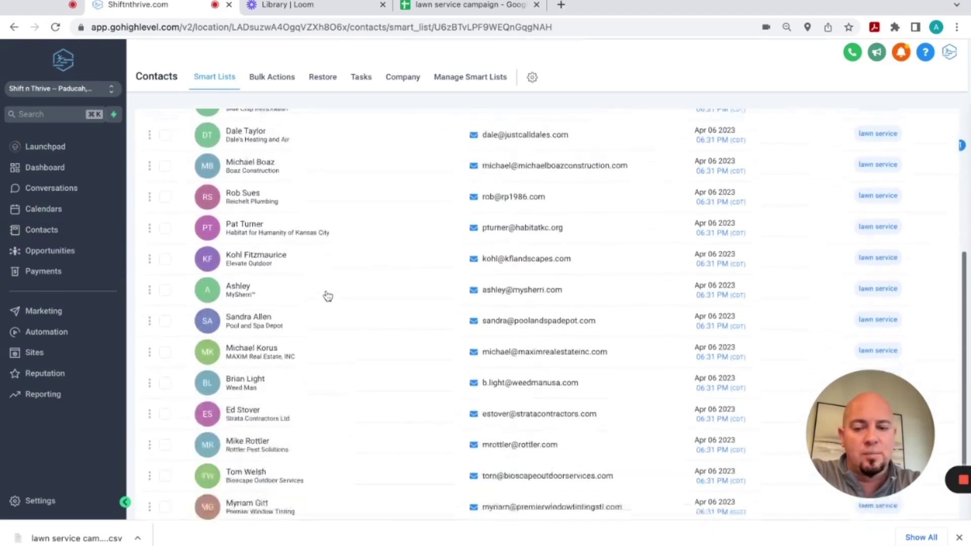
pyautogui.scroll(10, 325, 297)
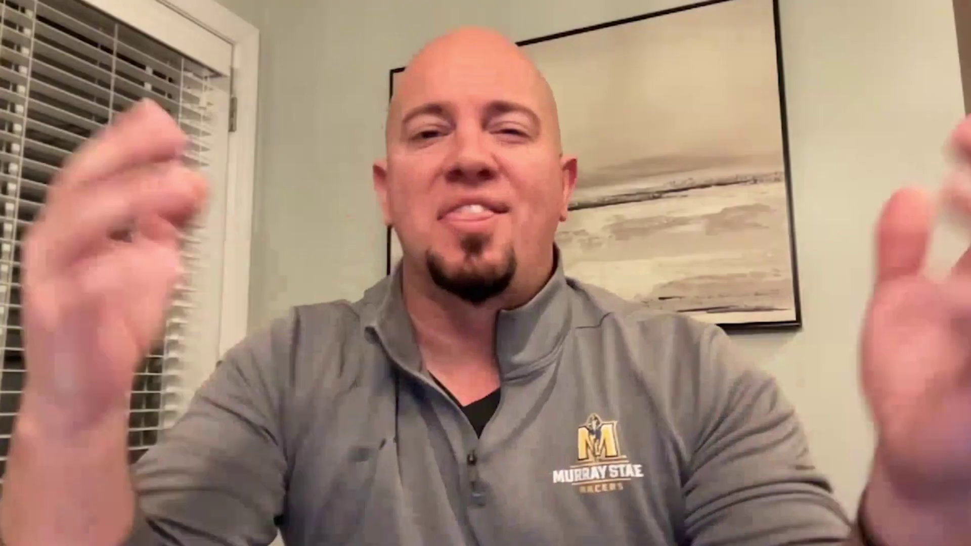